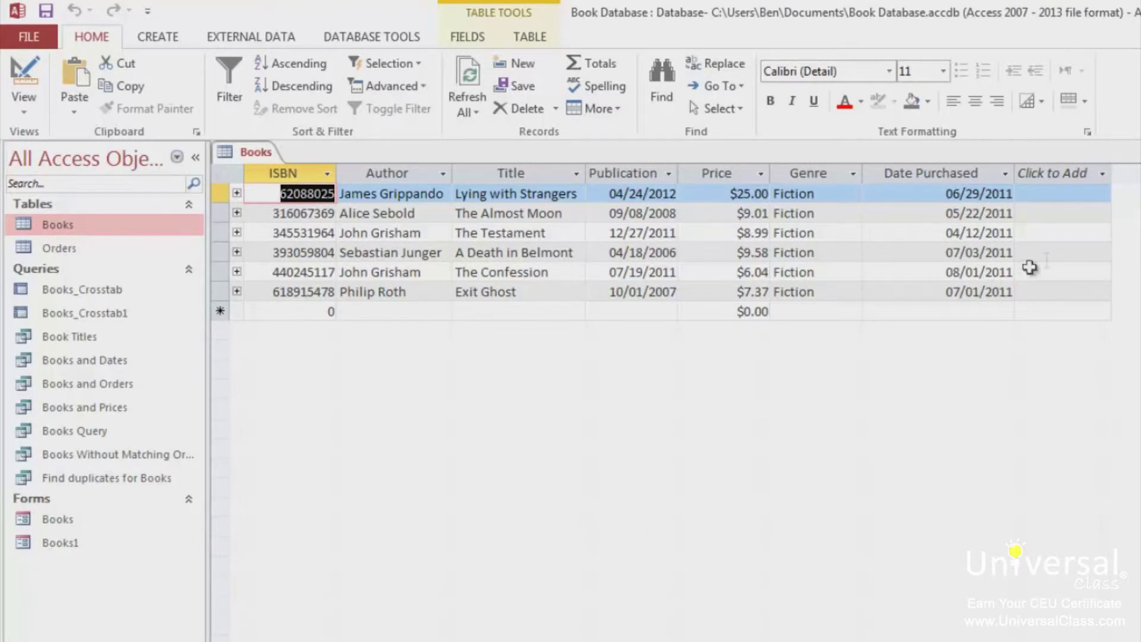
Add a new calculated Text column to the Books table and start its expression.
{"action": "left_click", "coordinate": [1103, 172]}
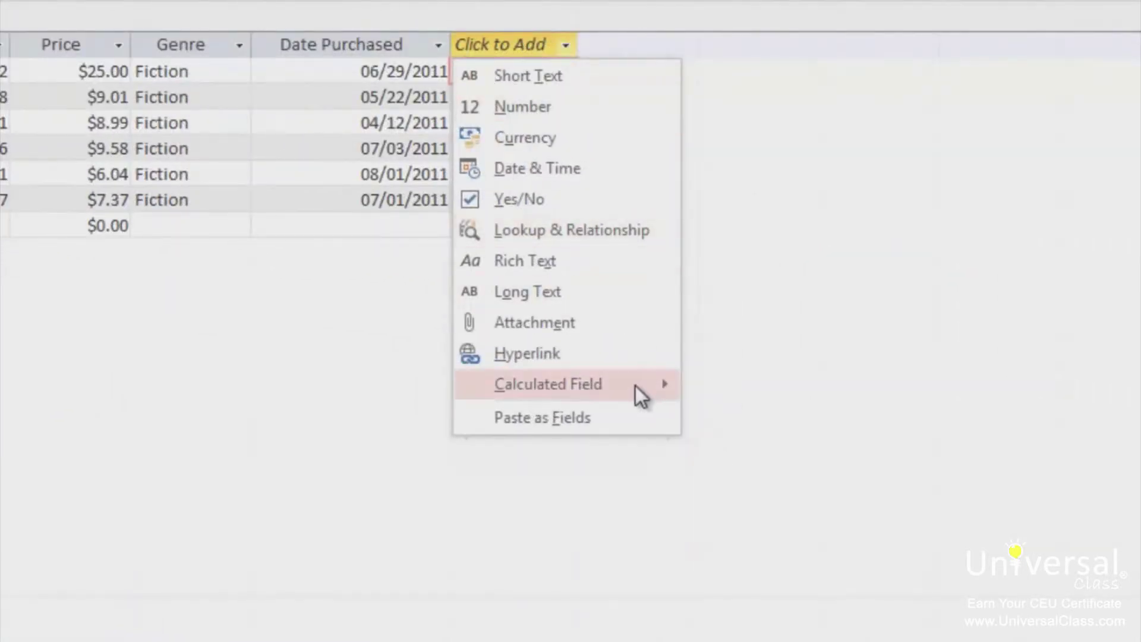
{"action": "mouse_move", "coordinate": [638, 393]}
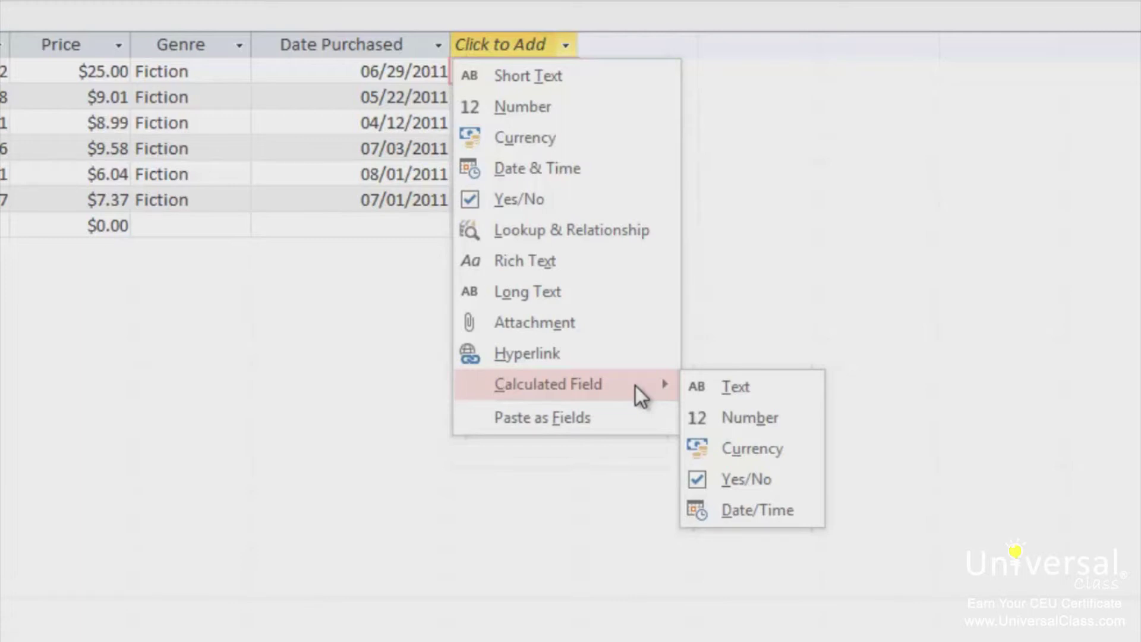
{"action": "left_click", "coordinate": [772, 388]}
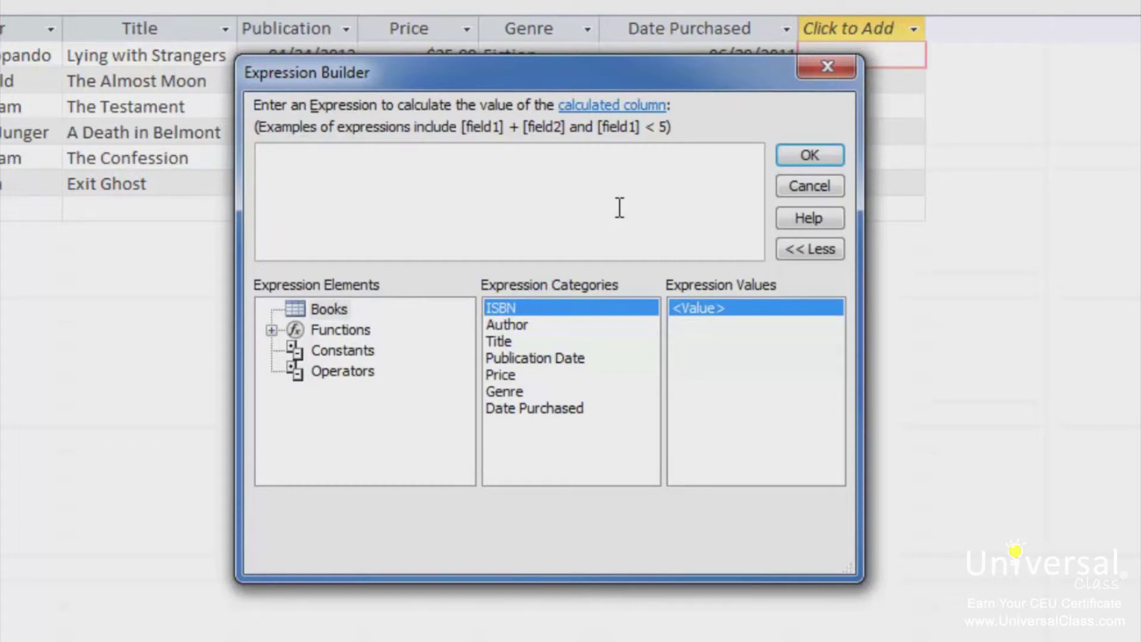
{"action": "left_click", "coordinate": [571, 201]}
Browse Functions > Built-In Functions and select the Month function.
{"action": "left_click", "coordinate": [271, 331]}
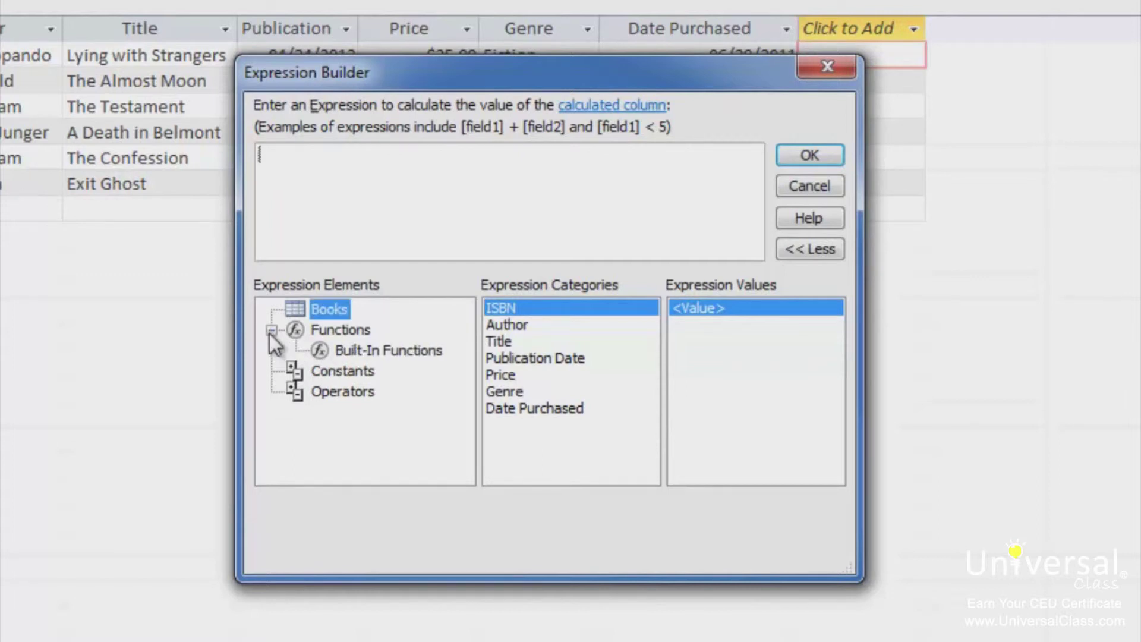
{"action": "left_click", "coordinate": [346, 348]}
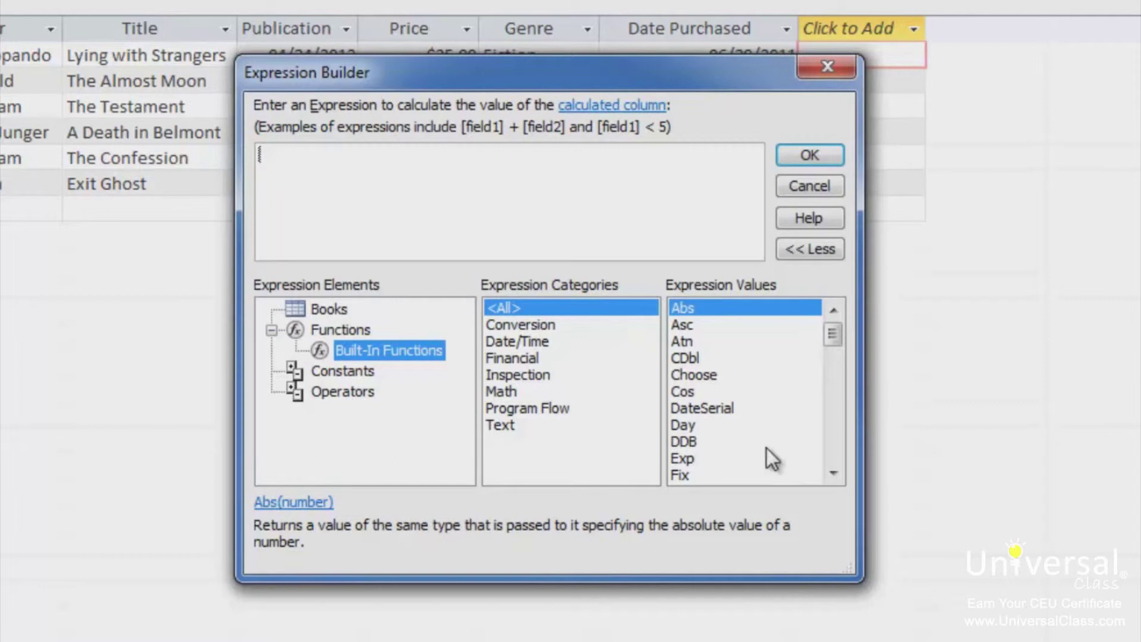
{"action": "left_click", "coordinate": [831, 440]}
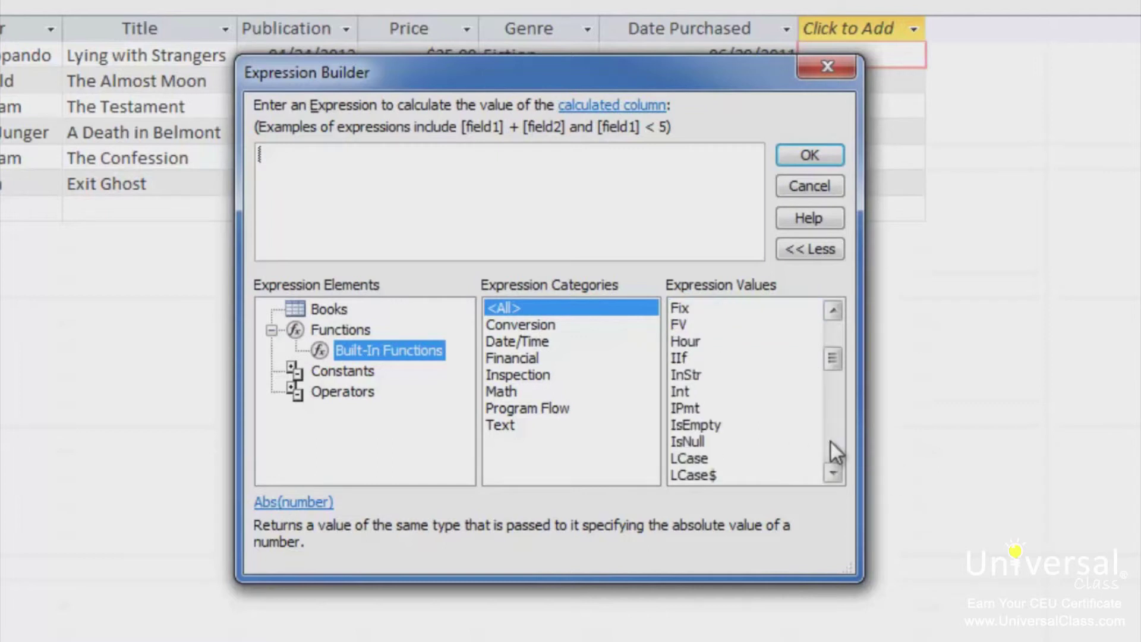
{"action": "left_click", "coordinate": [831, 441]}
{"action": "left_click", "coordinate": [684, 442]}
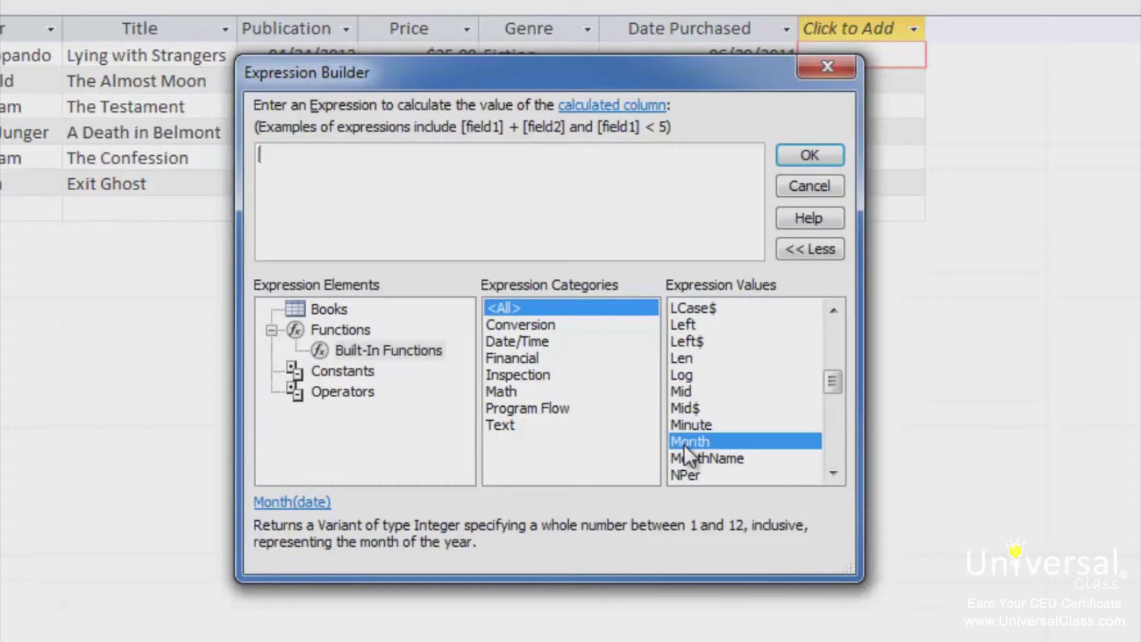
Enter the expression Month([Publication Date]) and accept it to create the Field1 column.
{"action": "double_click", "coordinate": [683, 445]}
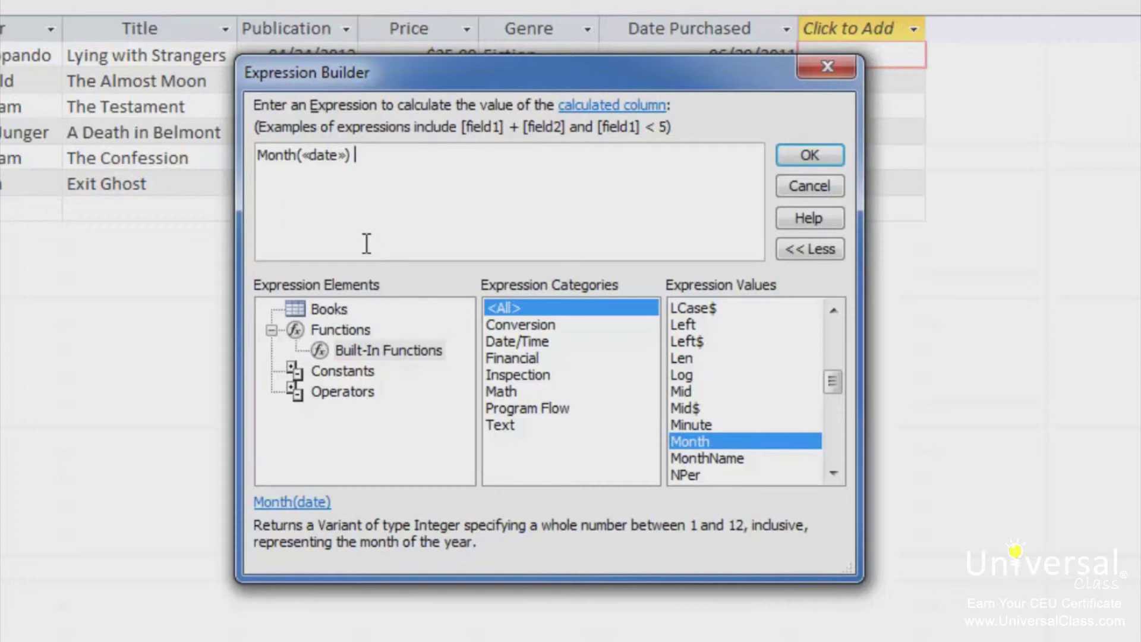
{"action": "left_click", "coordinate": [321, 153]}
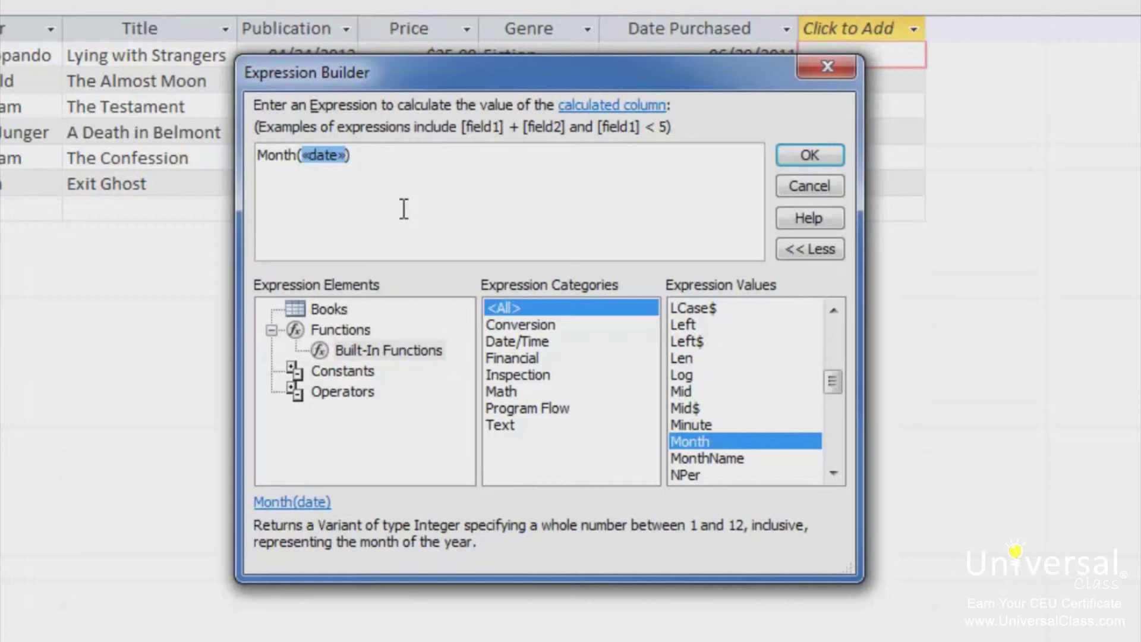
{"action": "type", "text": "[Public"}
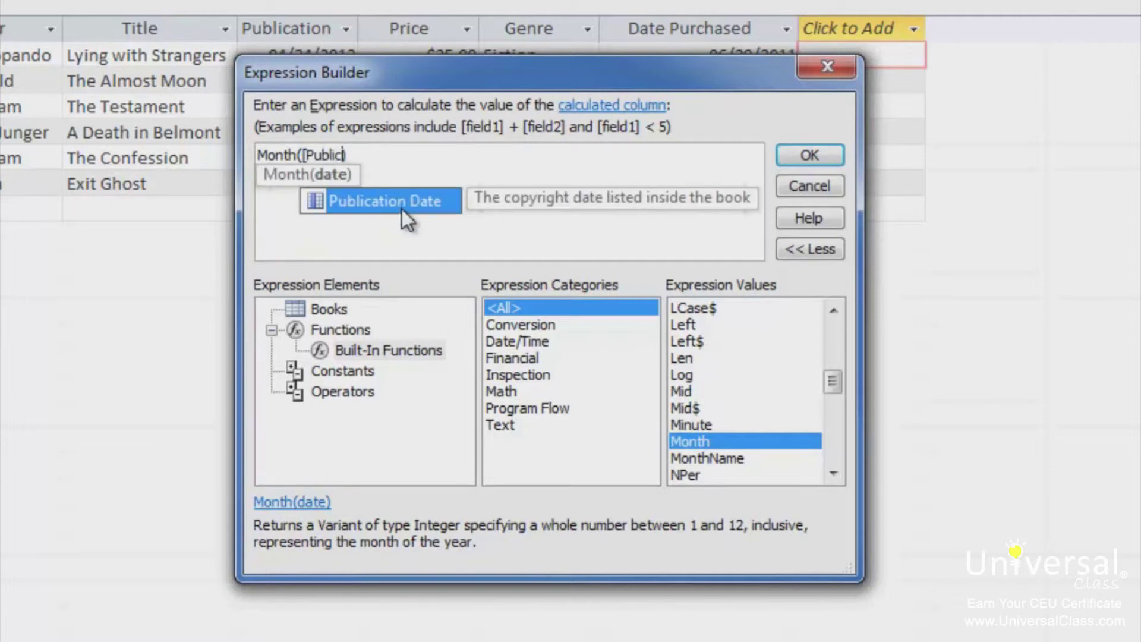
{"action": "type", "text": "ation"}
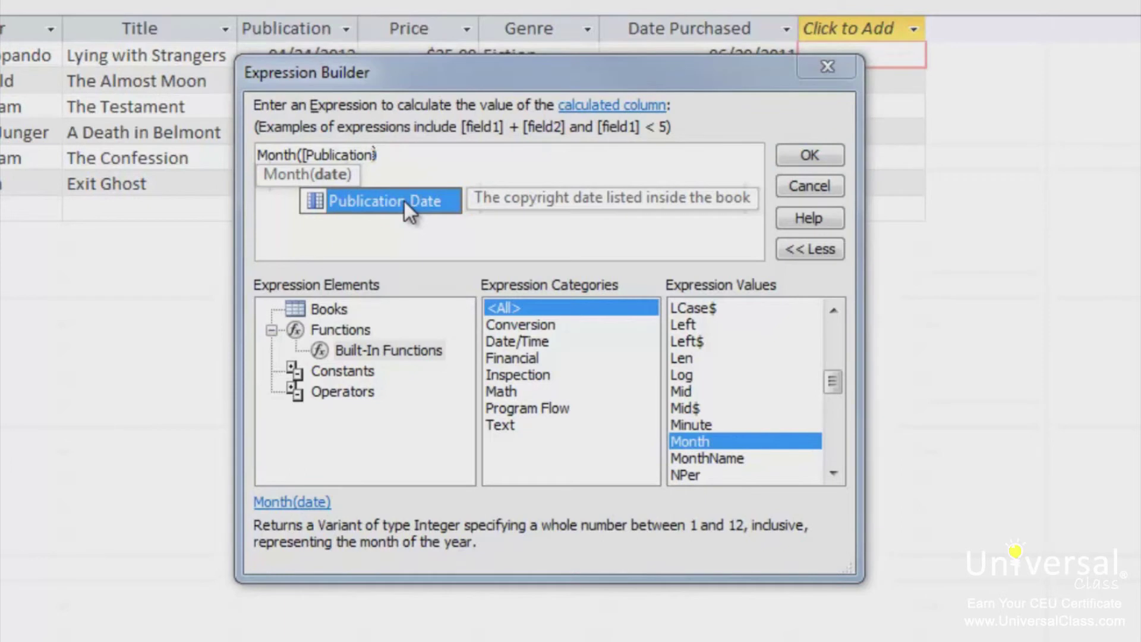
{"action": "double_click", "coordinate": [404, 201]}
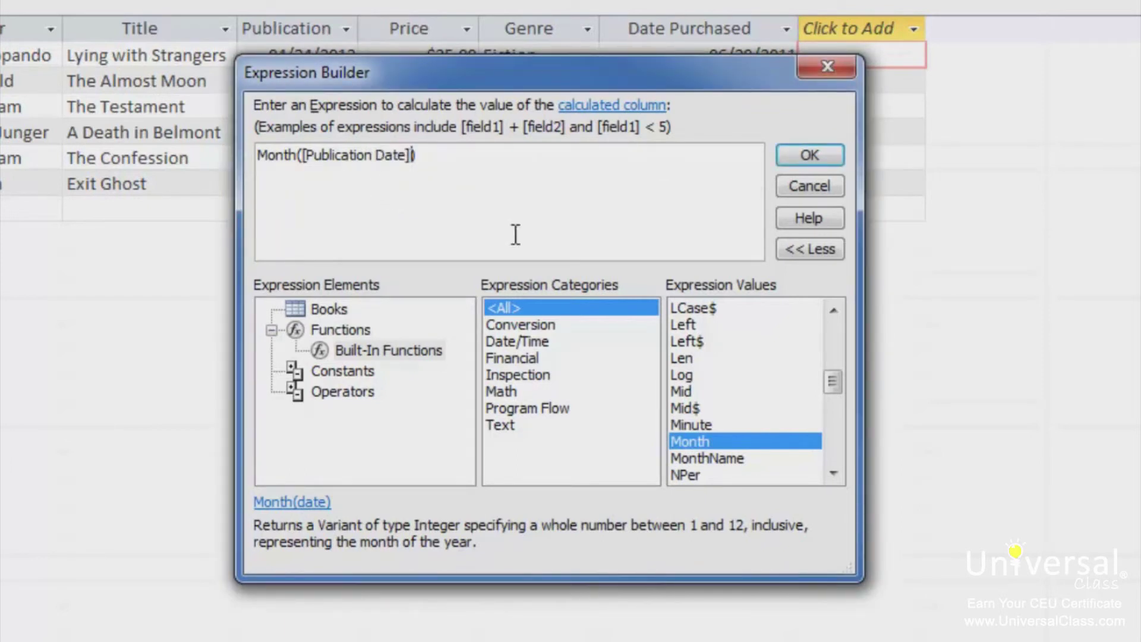
{"action": "left_click", "coordinate": [812, 156]}
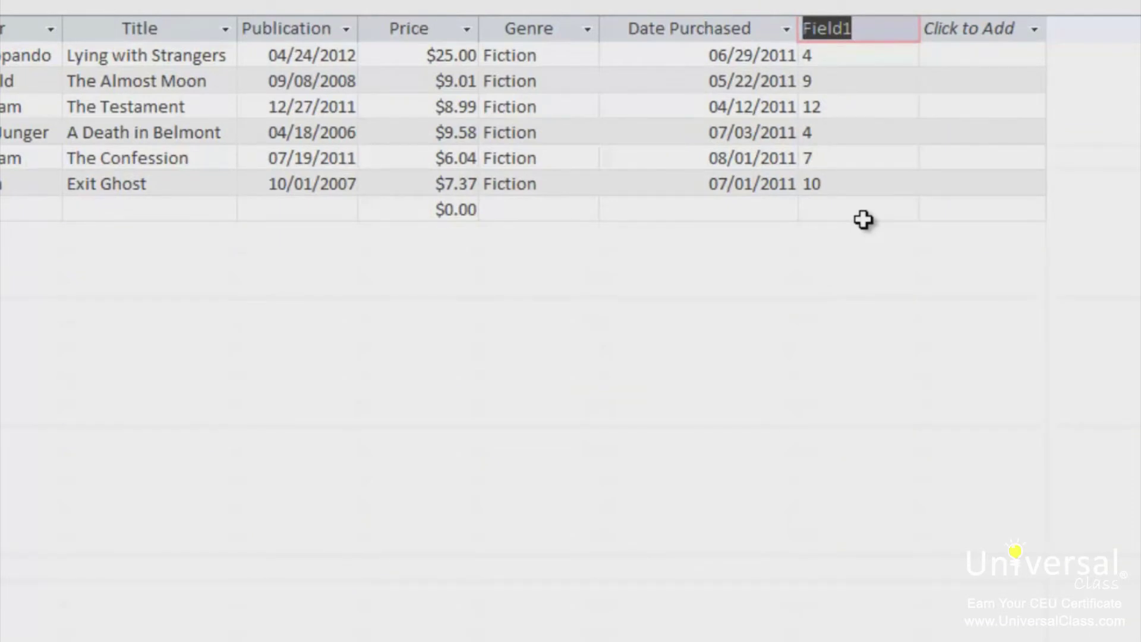
Rename Field1 to 'Publication Month' and widen the column so the heading fits.
{"action": "type", "text": "P"}
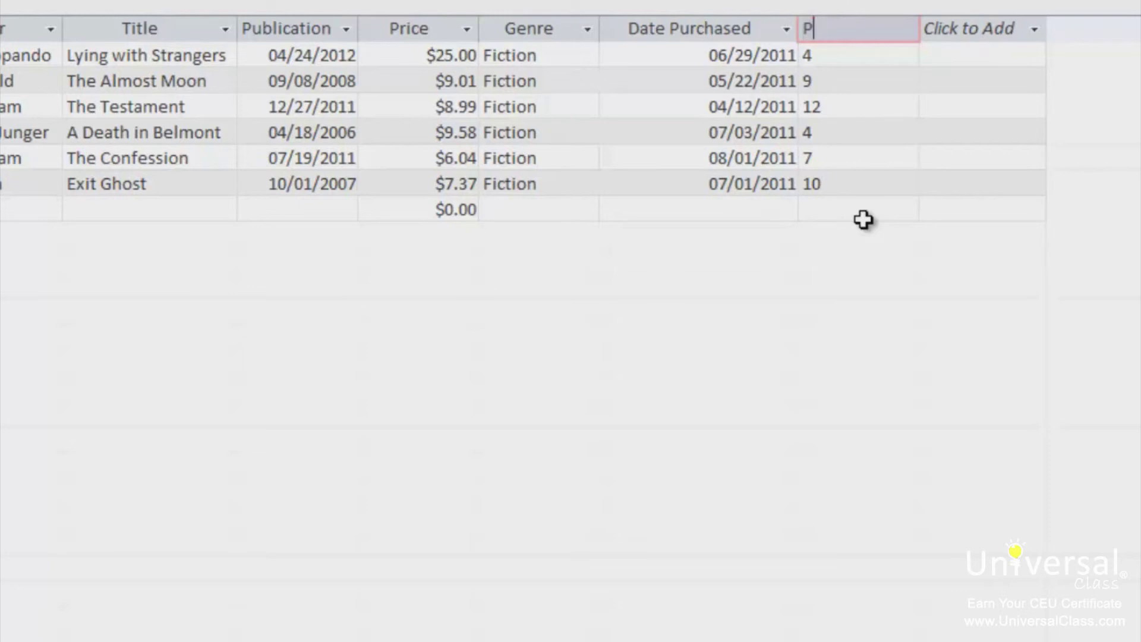
{"action": "type", "text": "ublication Mo"}
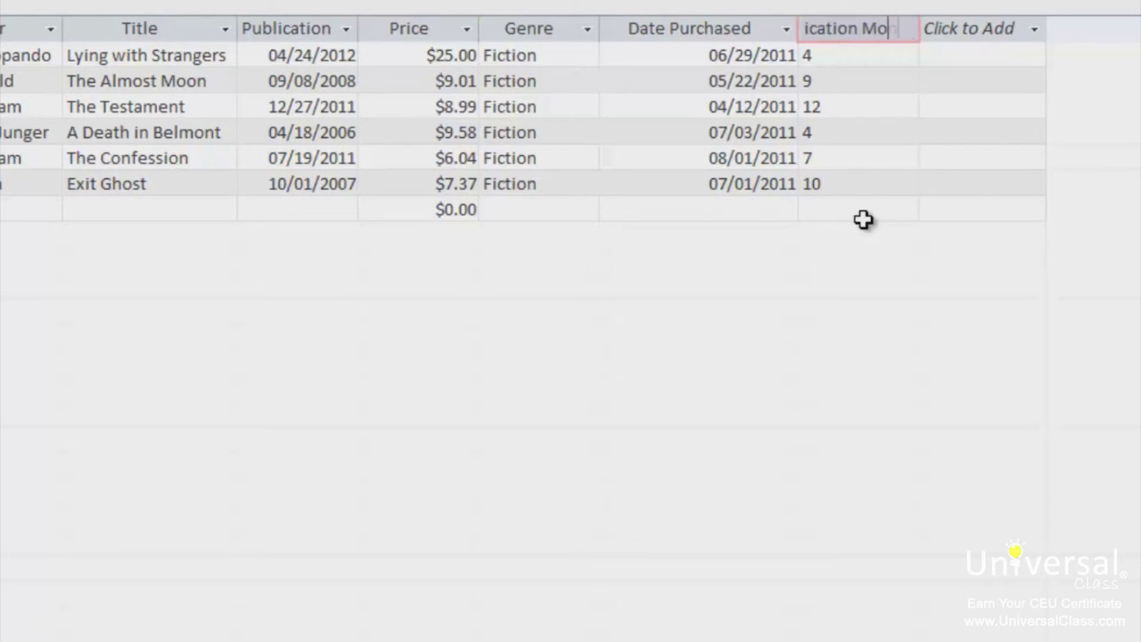
{"action": "type", "text": "nth"}
{"action": "key", "text": "Tab"}
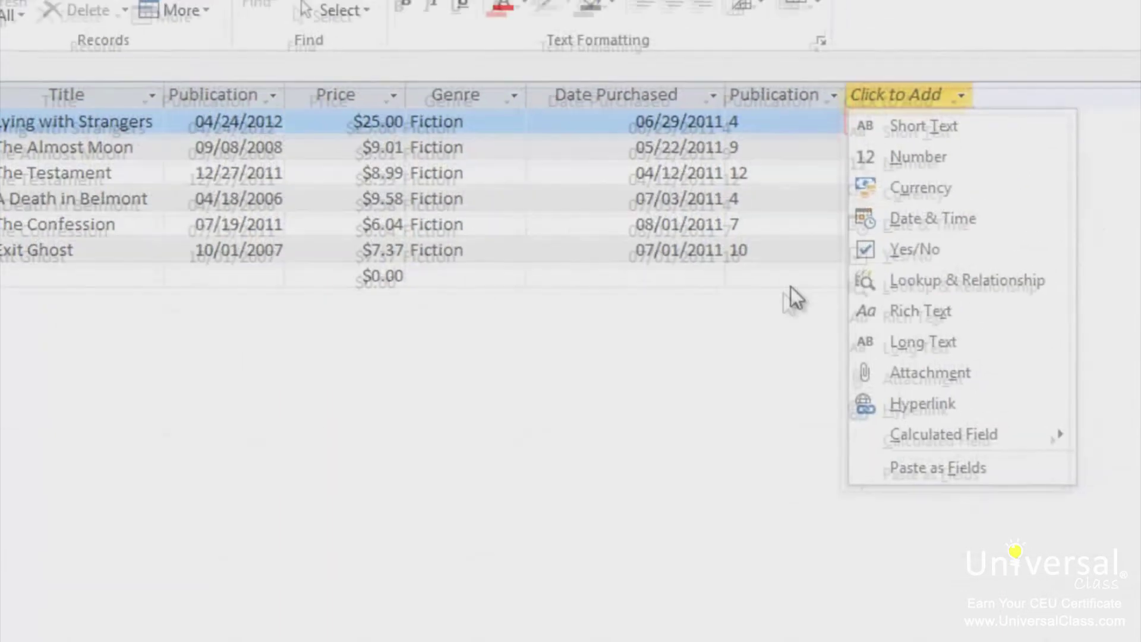
{"action": "key", "text": "Escape"}
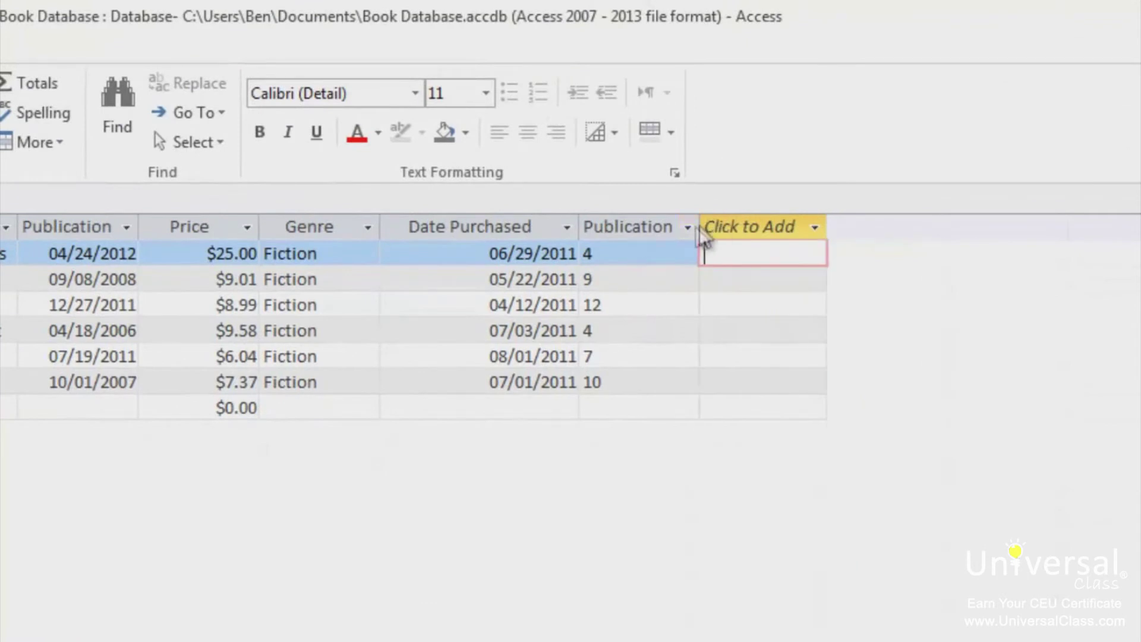
{"action": "left_click_drag", "start_coordinate": [700, 226], "coordinate": [802, 229]}
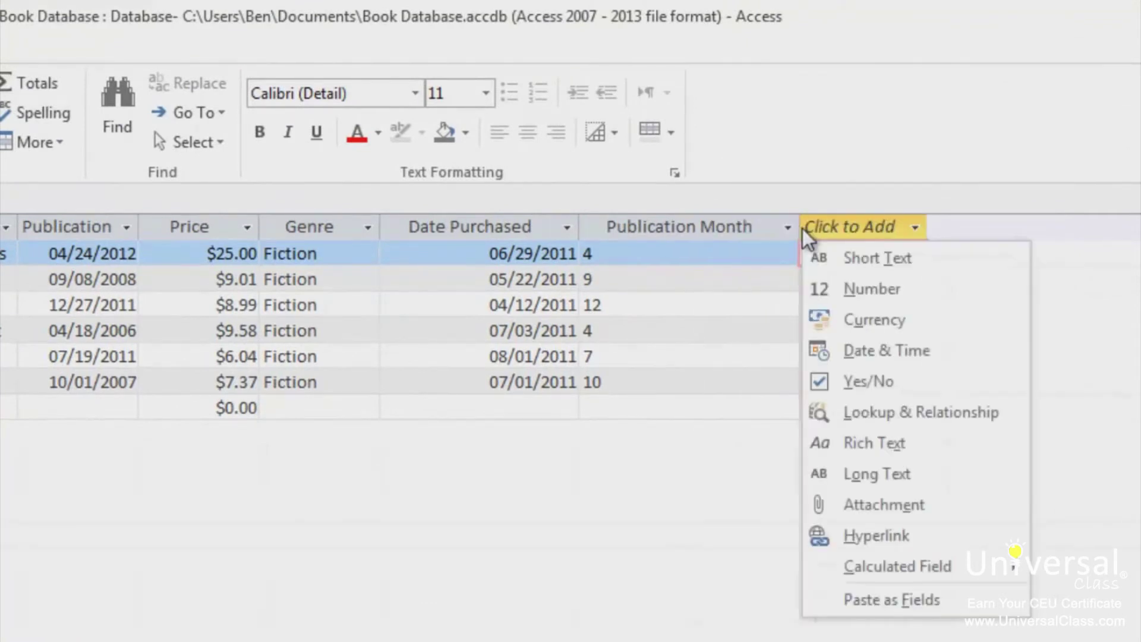
{"action": "key", "text": "Escape"}
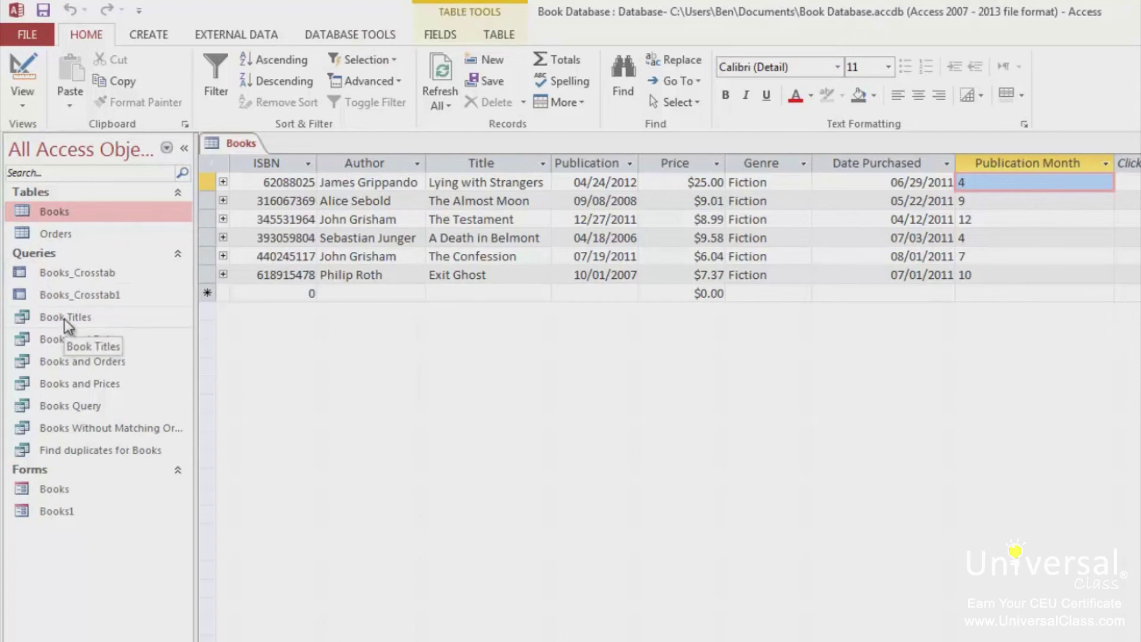
{"action": "left_click", "coordinate": [67, 405]}
Open Books Query in Design View, then open and cancel its Expression Builder.
{"action": "double_click", "coordinate": [66, 406]}
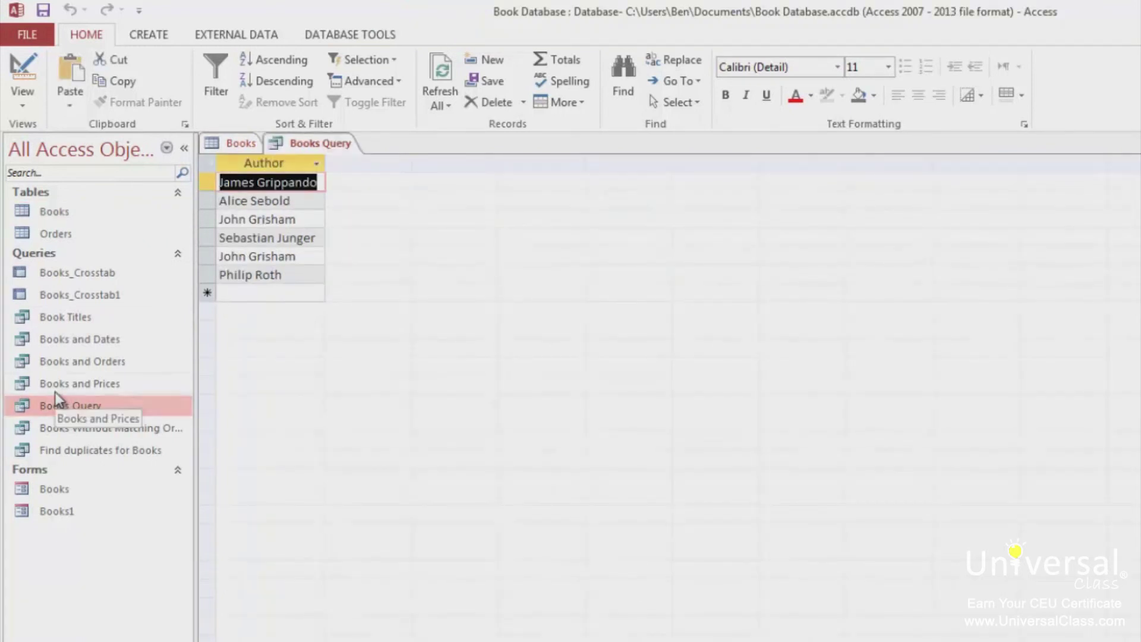
{"action": "left_click", "coordinate": [23, 74]}
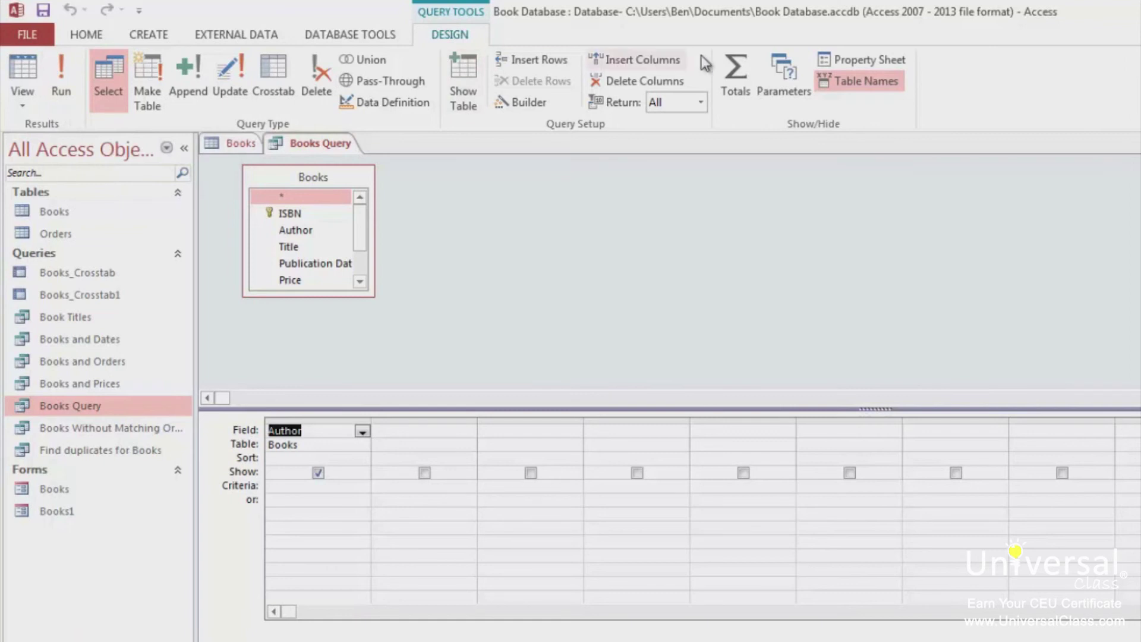
{"action": "left_click", "coordinate": [523, 101]}
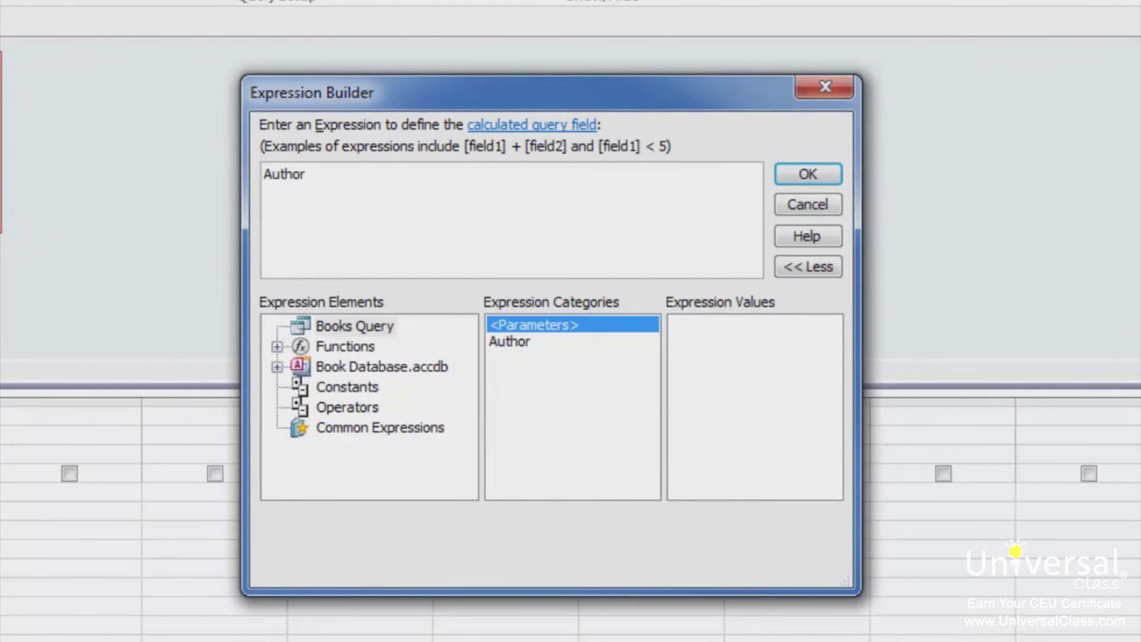
{"action": "left_click", "coordinate": [820, 209]}
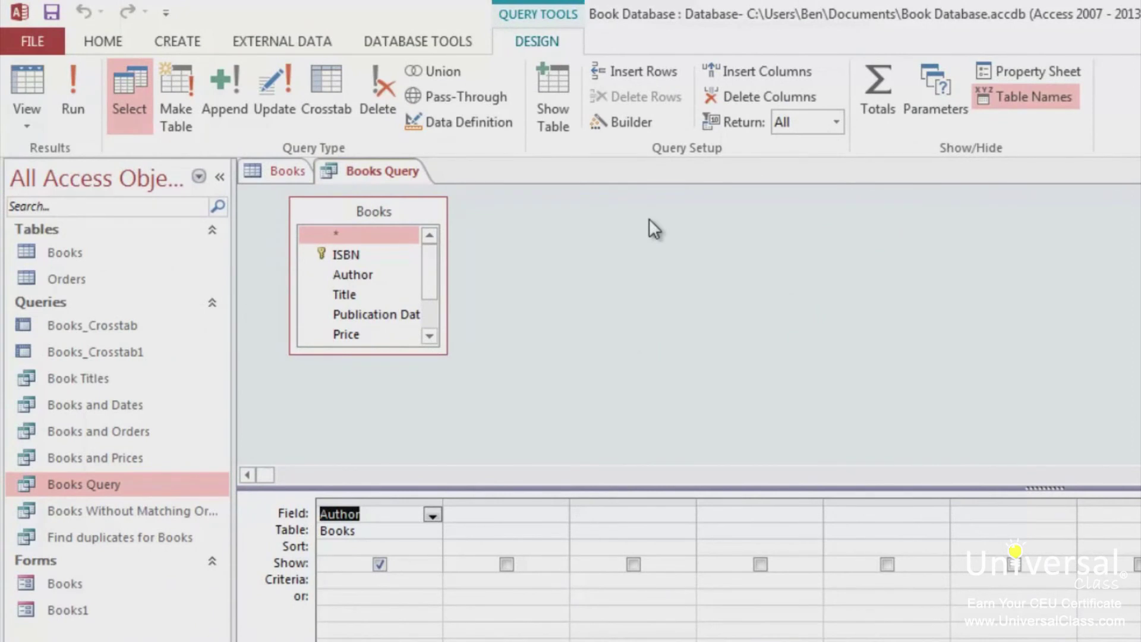
{"action": "double_click", "coordinate": [73, 587]}
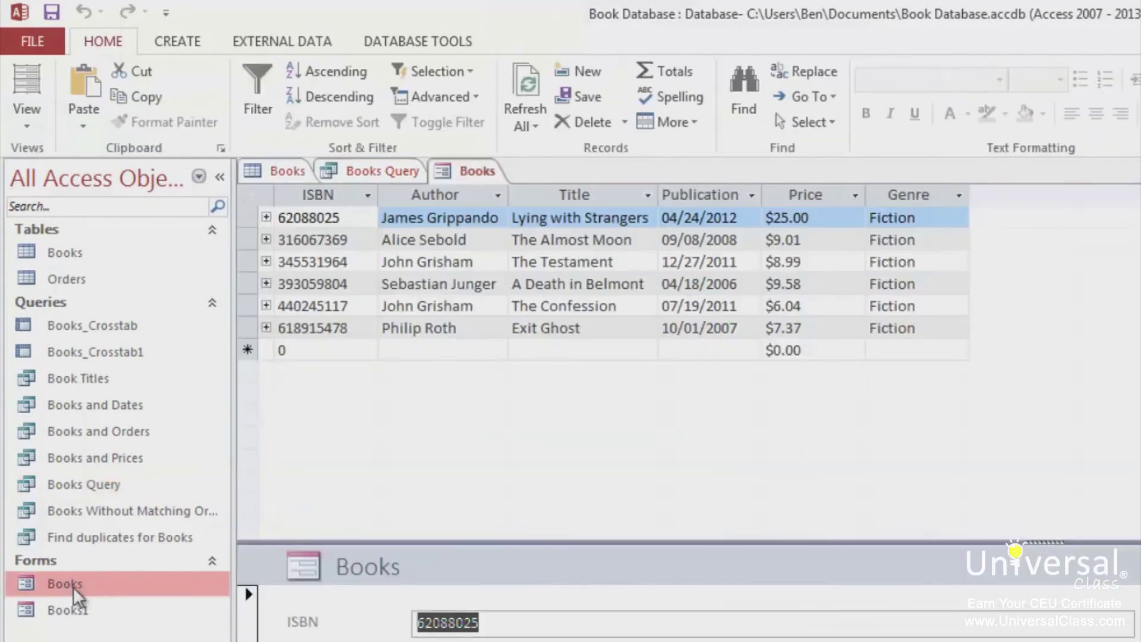
Put the Books form in Design View and build the Genre text box's Control Source.
{"action": "left_click", "coordinate": [32, 117]}
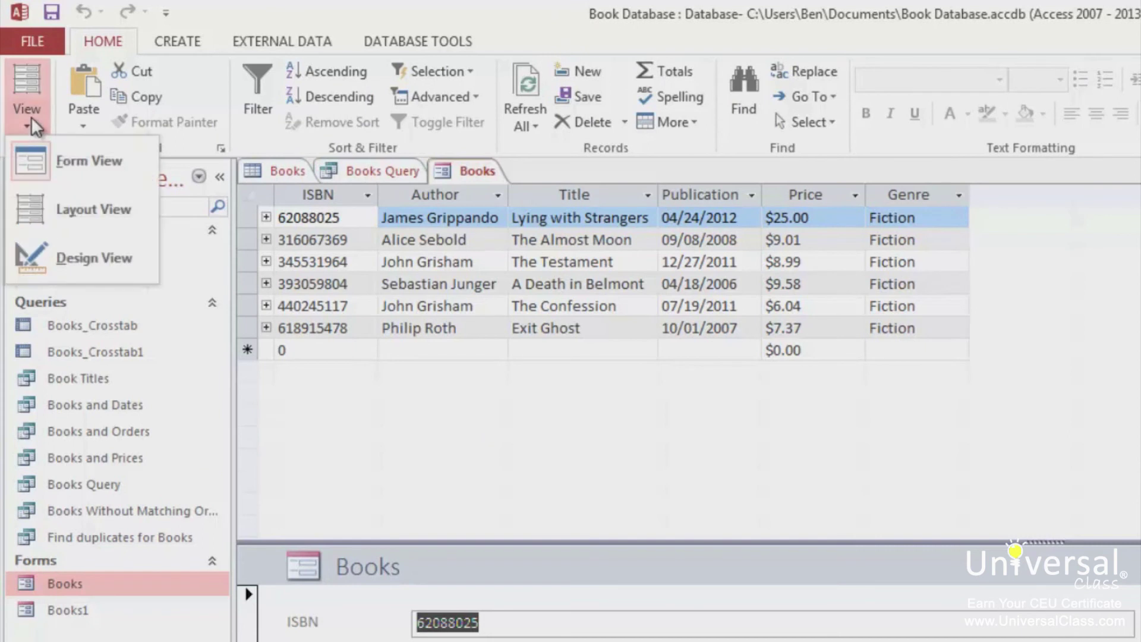
{"action": "left_click", "coordinate": [78, 249]}
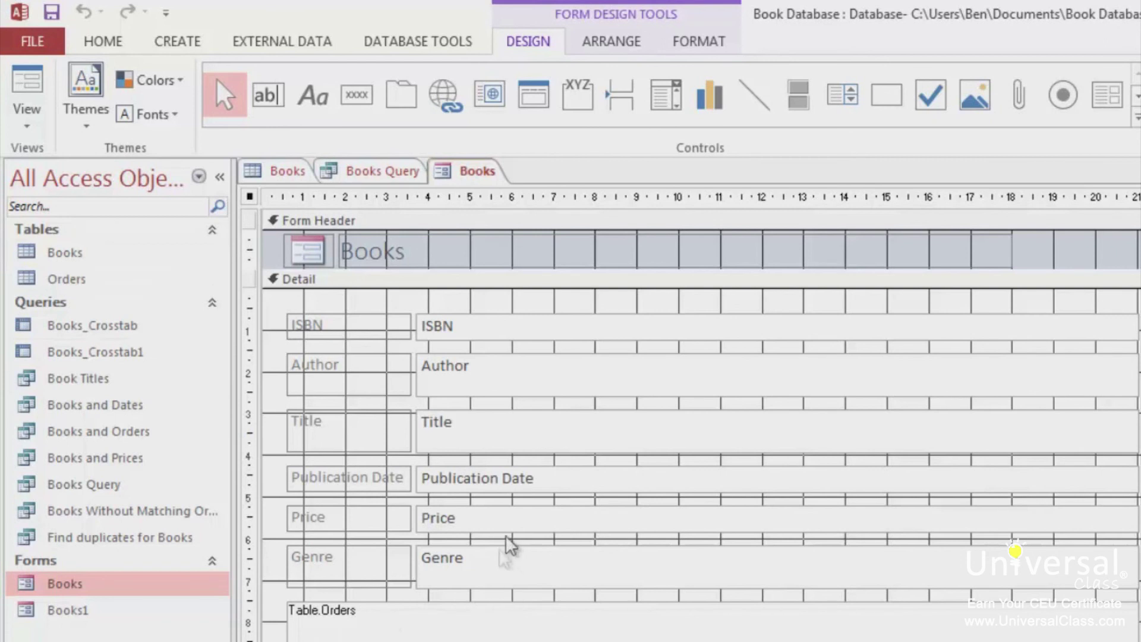
{"action": "left_click", "coordinate": [501, 570]}
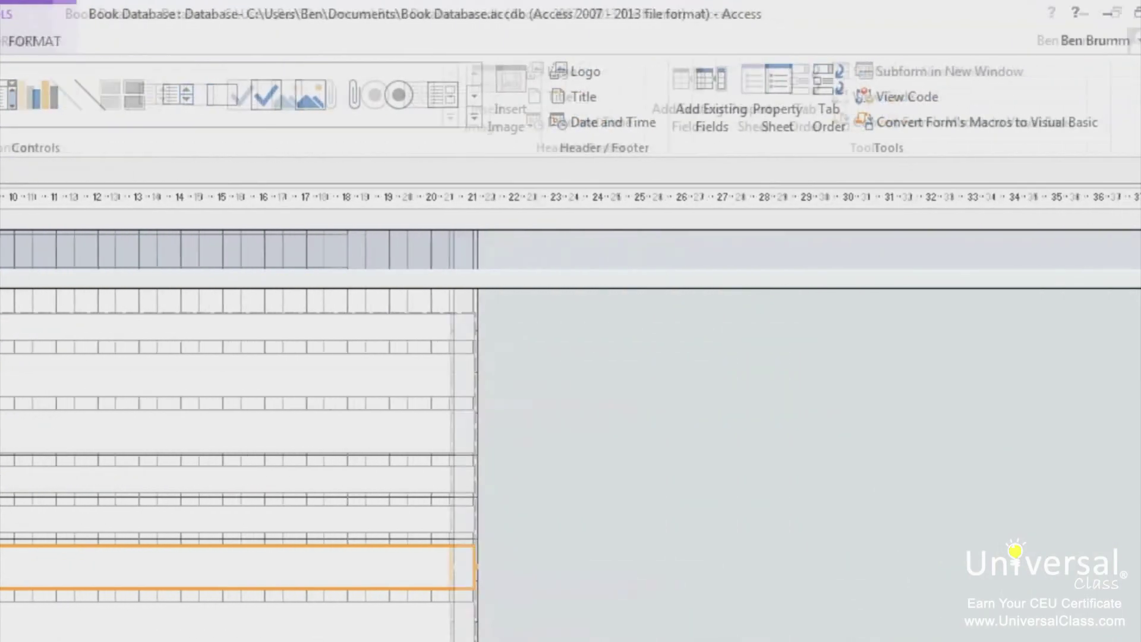
{"action": "left_click", "coordinate": [734, 119]}
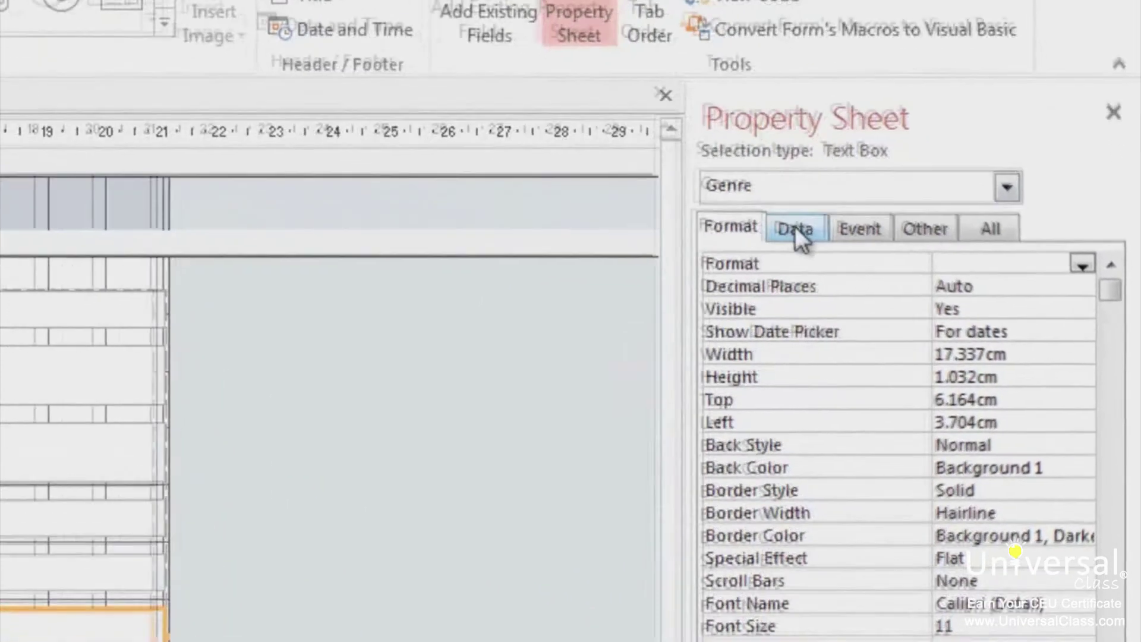
{"action": "left_click", "coordinate": [794, 225]}
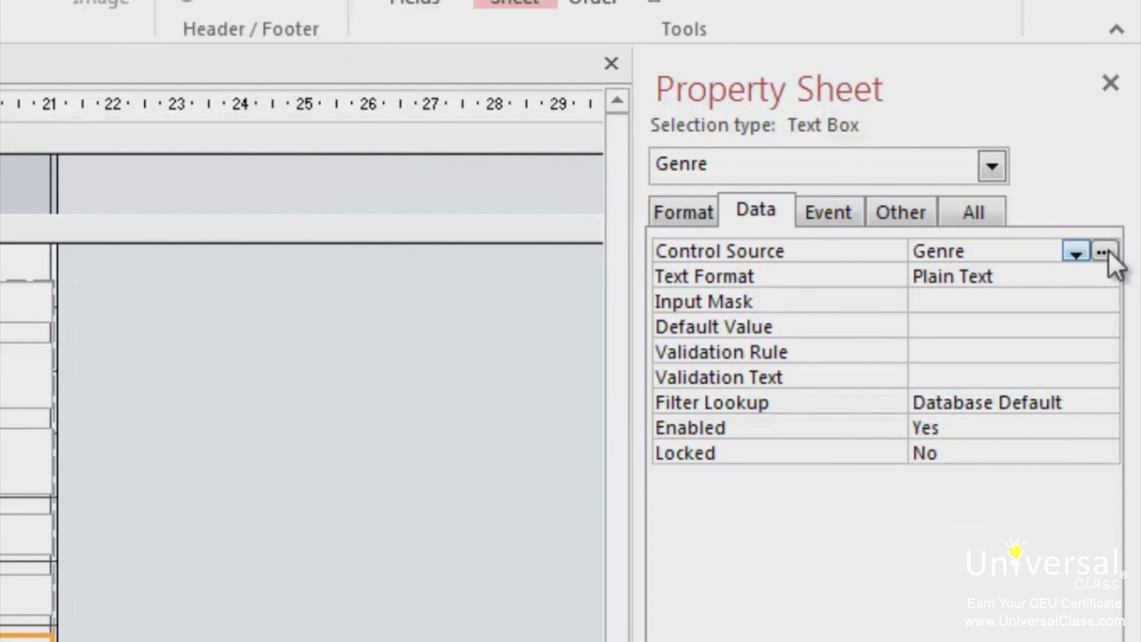
{"action": "left_click", "coordinate": [1036, 251]}
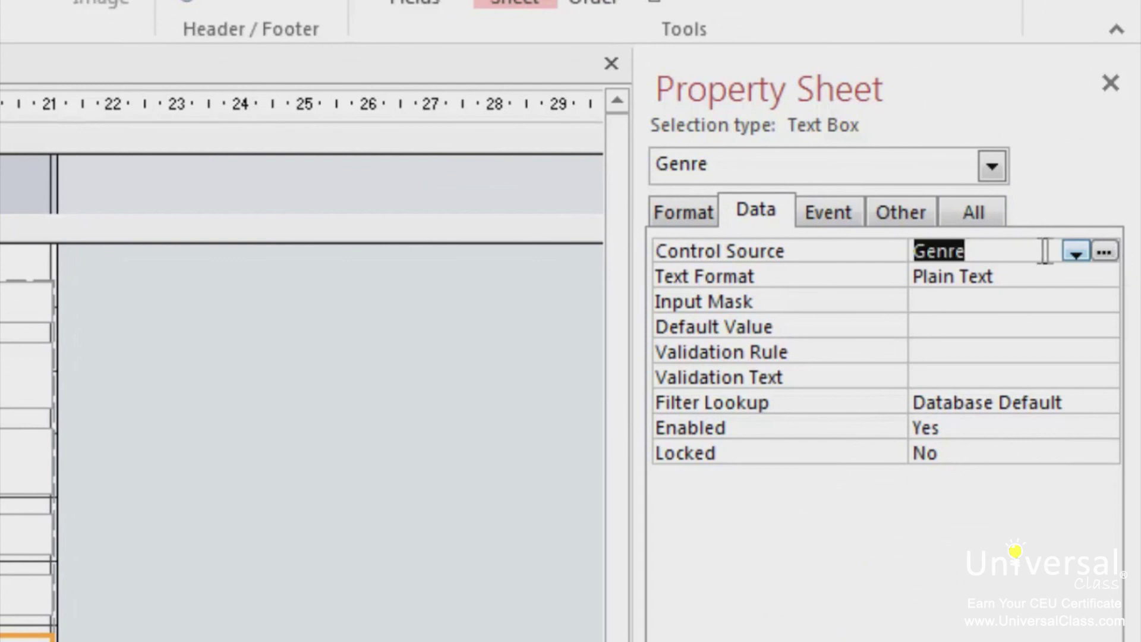
{"action": "left_click", "coordinate": [1104, 252]}
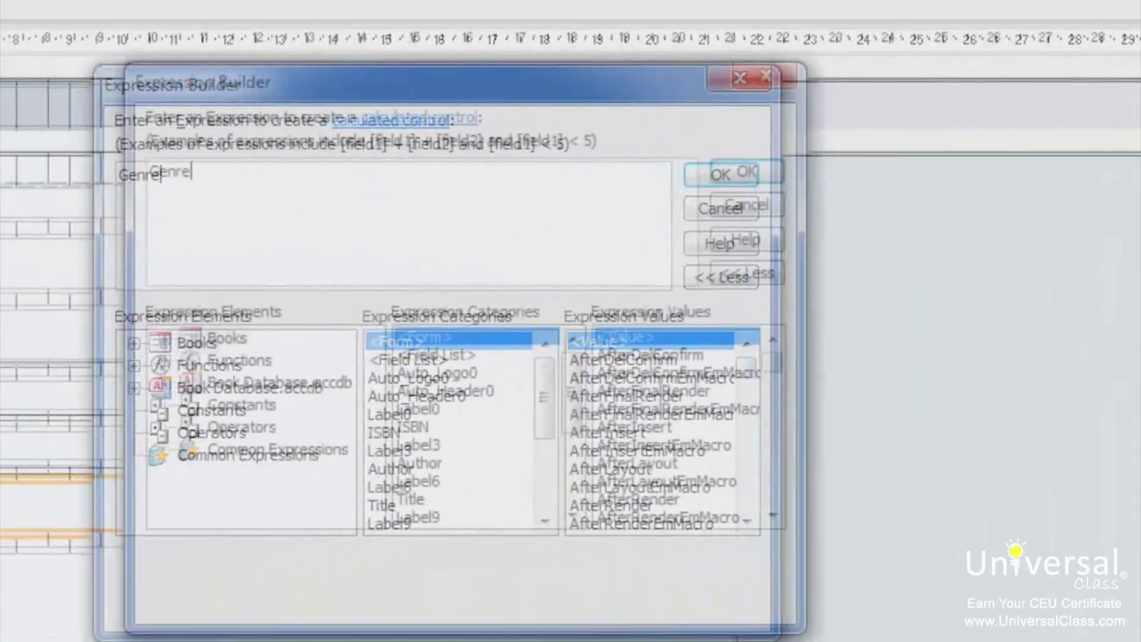